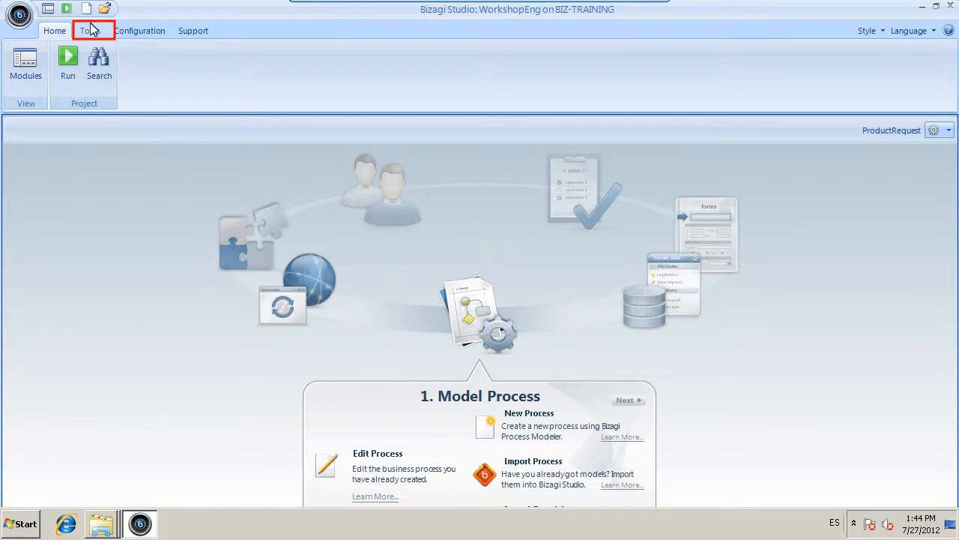
- Start a new component library entry with SPProvider as its name, display name and description
{"action": "left_click", "coordinate": [91, 30]}
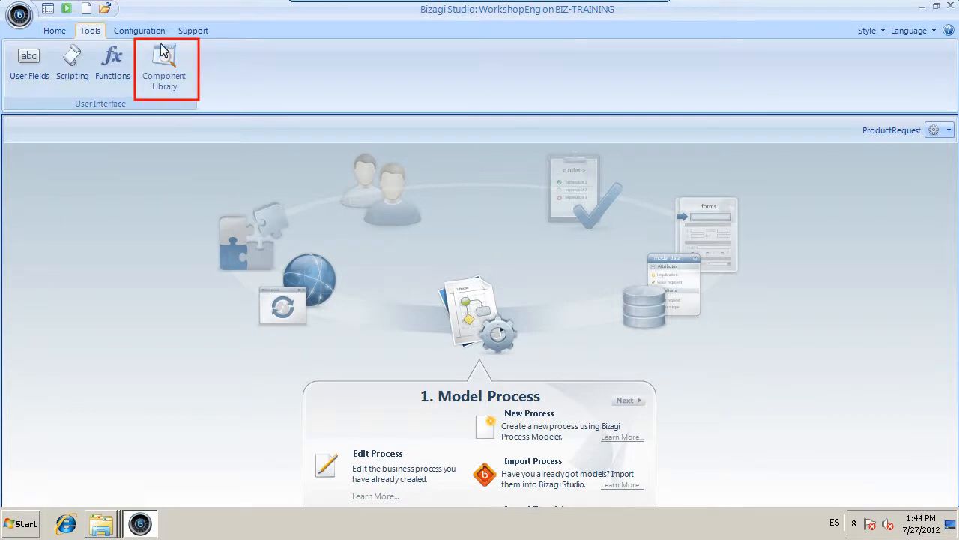
{"action": "left_click", "coordinate": [168, 67]}
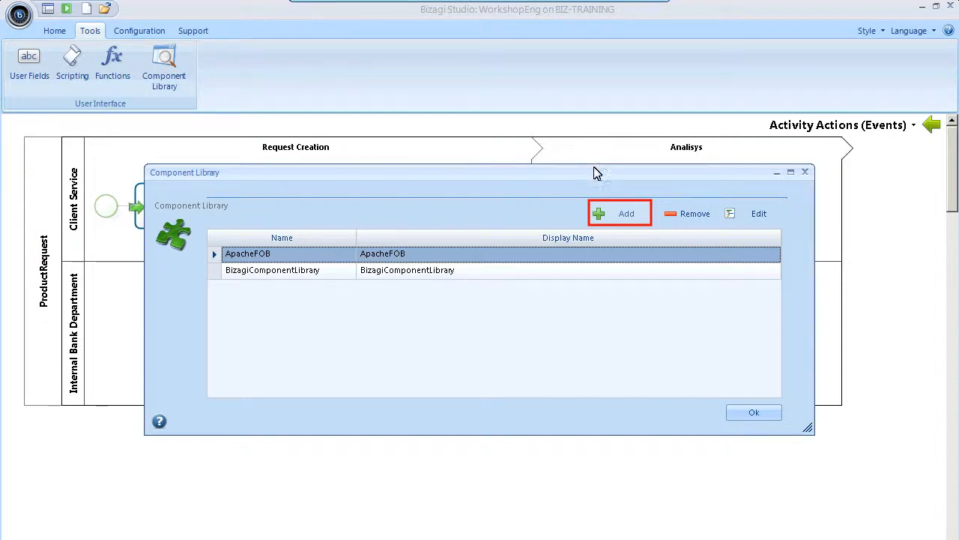
{"action": "left_click", "coordinate": [616, 214]}
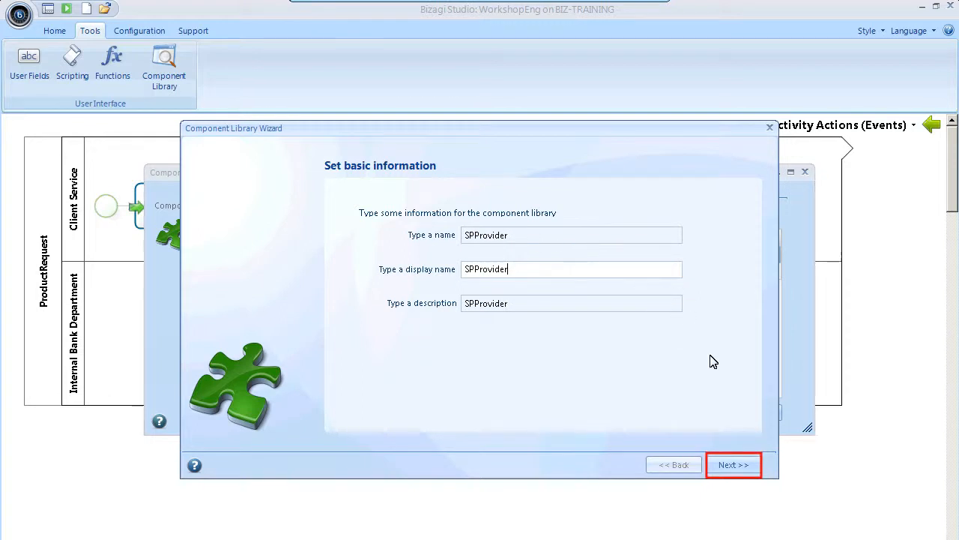
{"action": "left_click", "coordinate": [732, 469]}
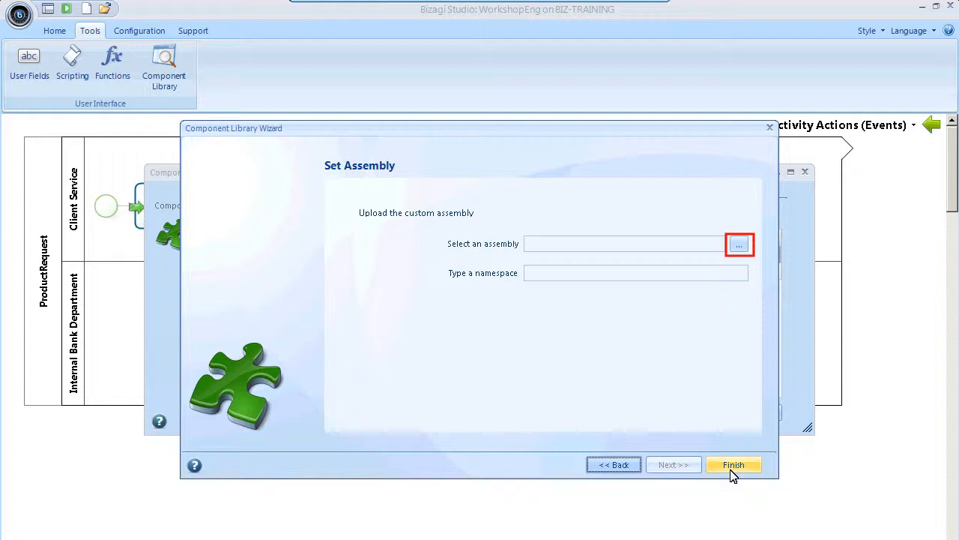
- Upload SPProvider.dll as the custom assembly with the namespace SPProvider and finish the component library entry
{"action": "left_click", "coordinate": [739, 247]}
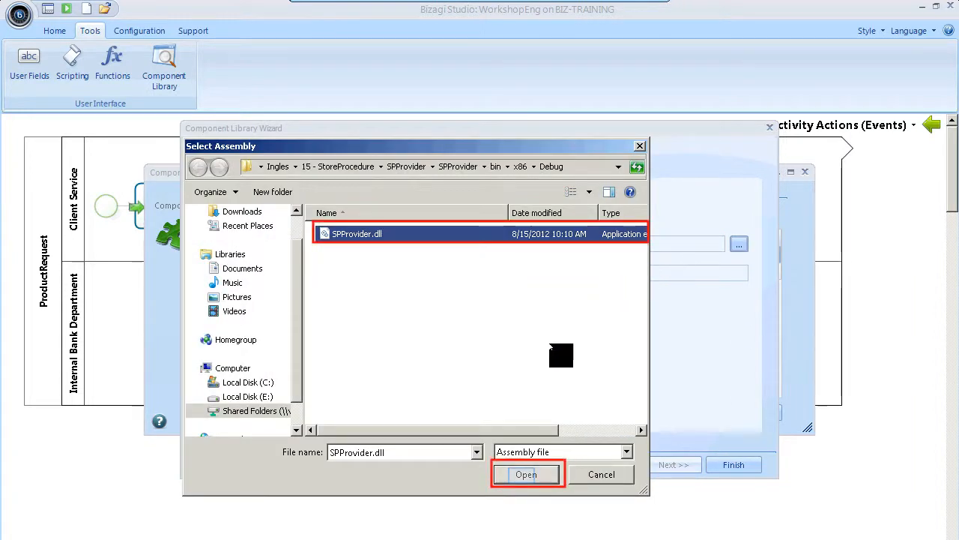
{"action": "left_click", "coordinate": [526, 473]}
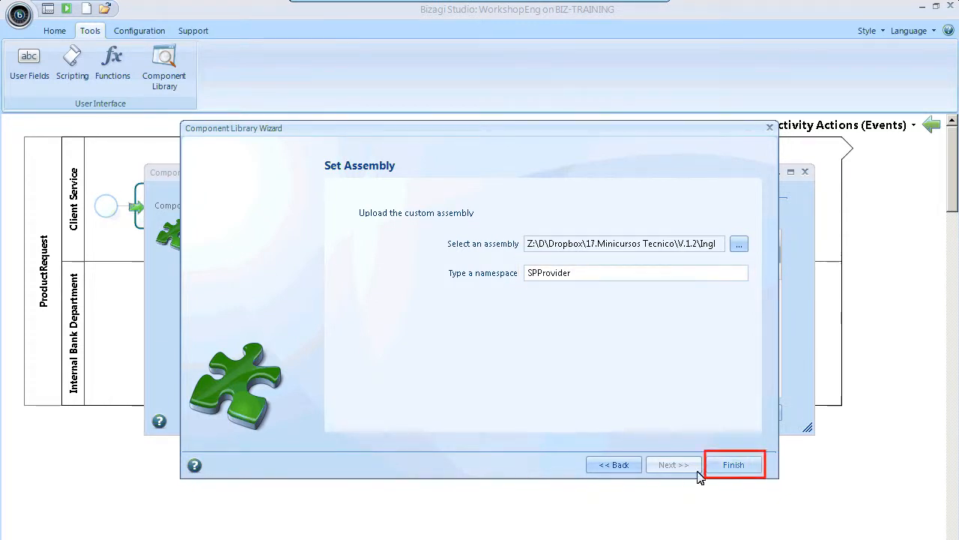
{"action": "left_click", "coordinate": [734, 466]}
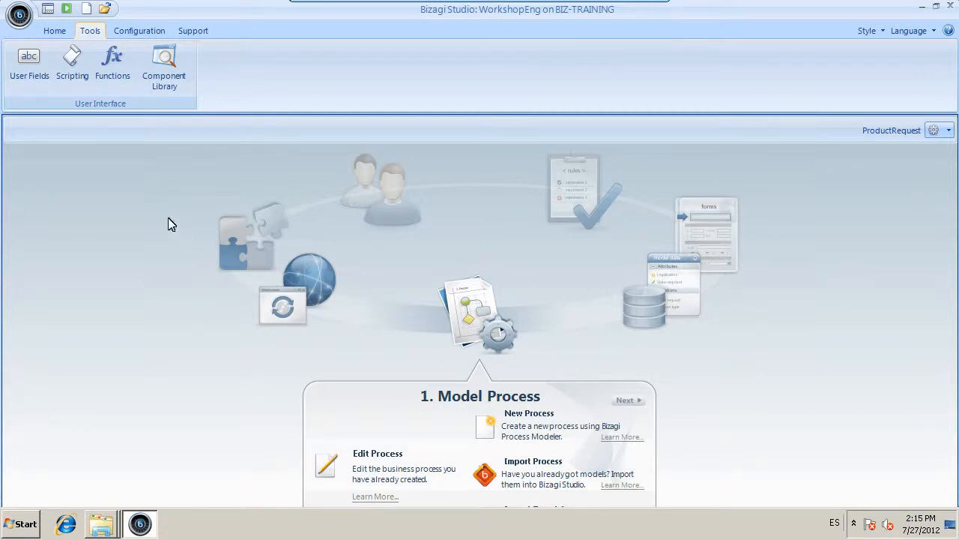
- Create the fn_GetProducts function returning Object, with an "Invoke the assembly" expression that returns SPProvider.Controller.GetProductsList(ClientIdentification, "sp_GetCustomerProducts")
{"action": "left_click", "coordinate": [110, 68]}
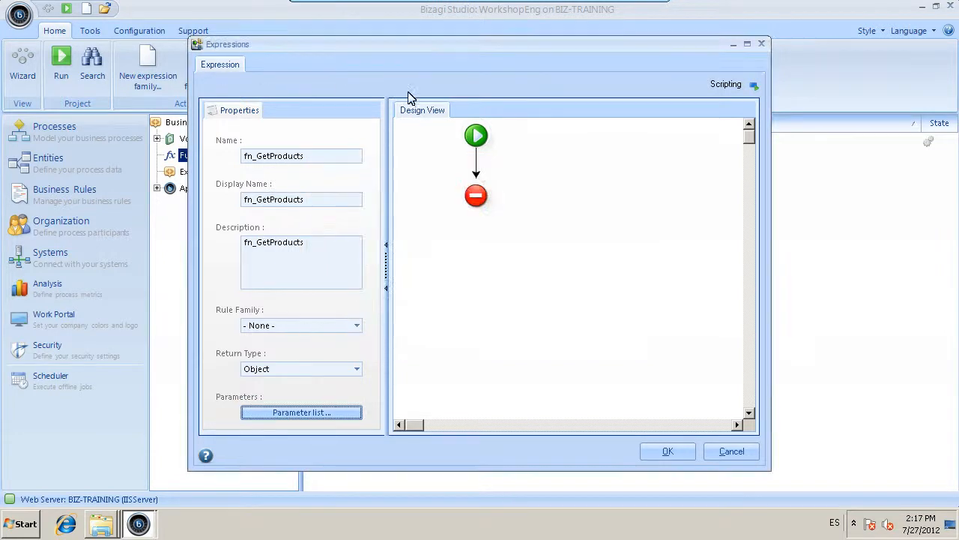
{"action": "left_click", "coordinate": [477, 156]}
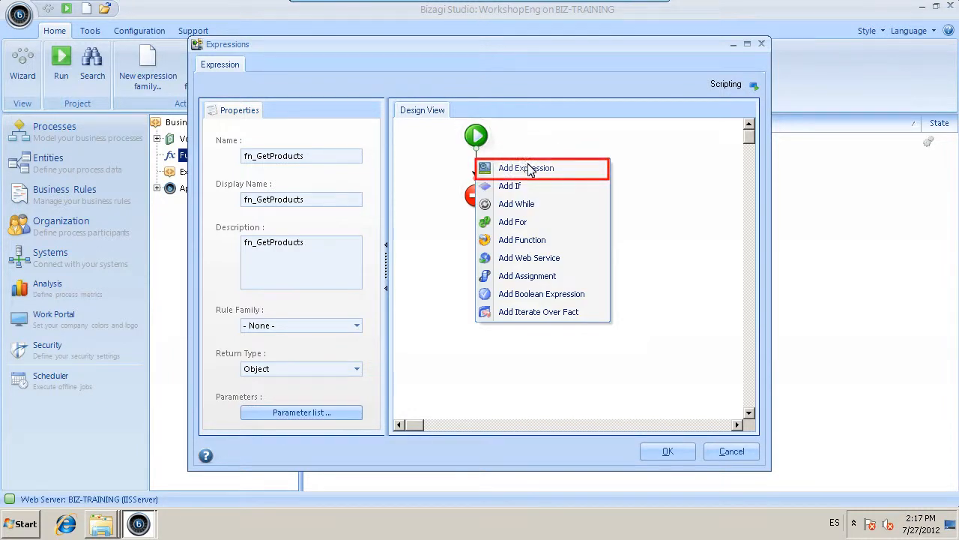
{"action": "left_click", "coordinate": [529, 169]}
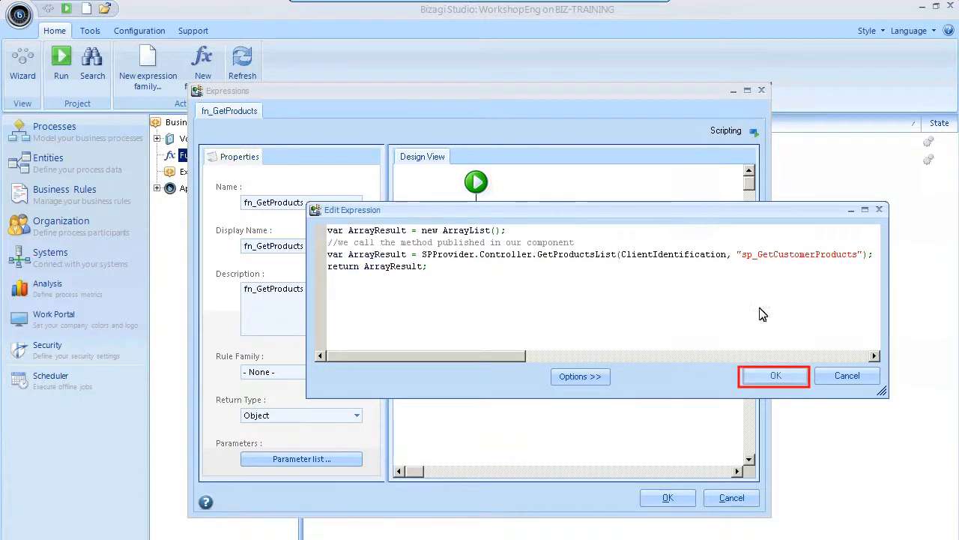
{"action": "left_click", "coordinate": [777, 377]}
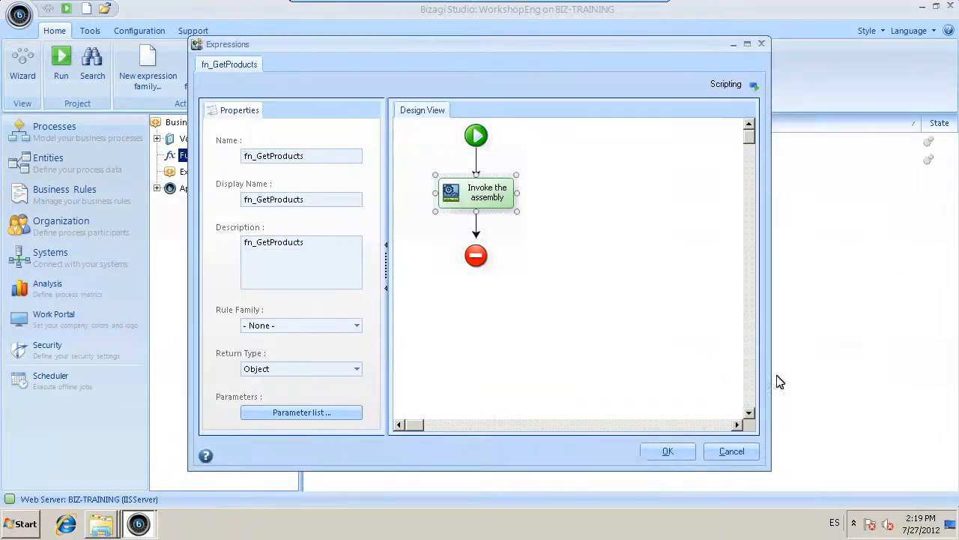
{"action": "left_click", "coordinate": [671, 451]}
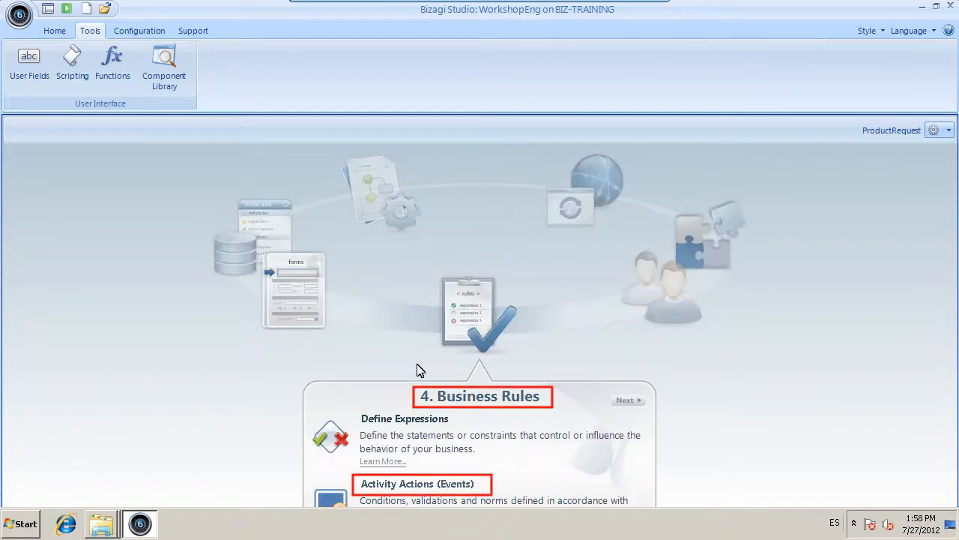
- Add an On Exit expression named GetProducts to the Get Products activity's actions
{"action": "left_click", "coordinate": [411, 484]}
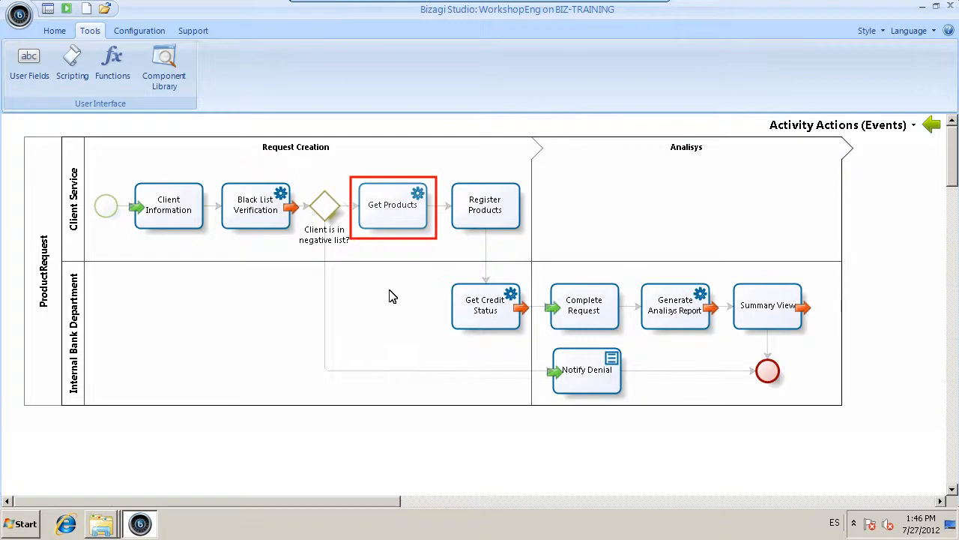
{"action": "left_click", "coordinate": [390, 206]}
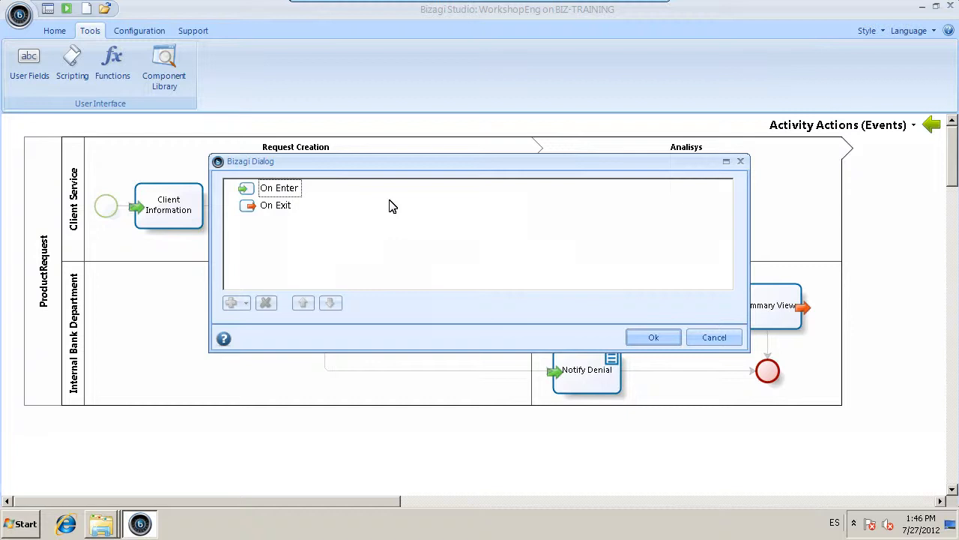
{"action": "left_click", "coordinate": [270, 207]}
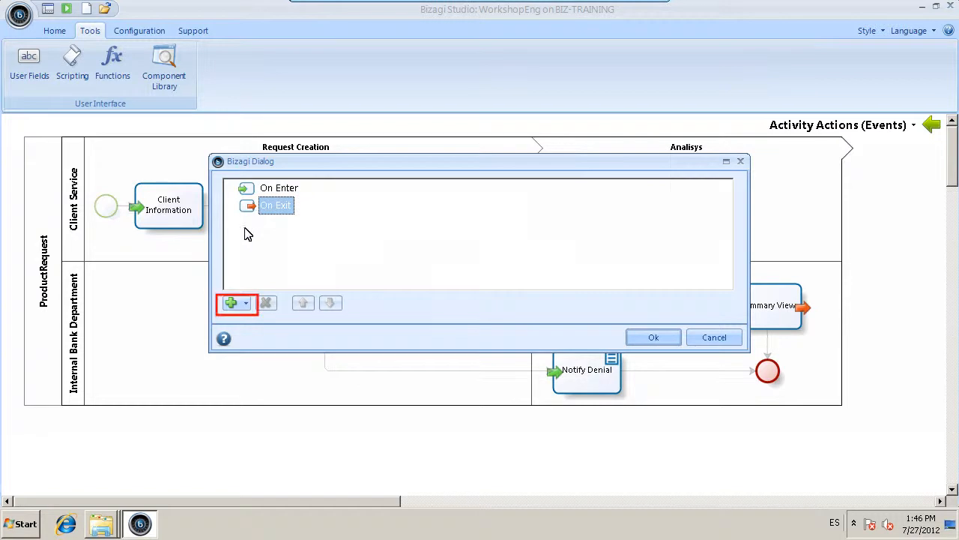
{"action": "left_click", "coordinate": [239, 304]}
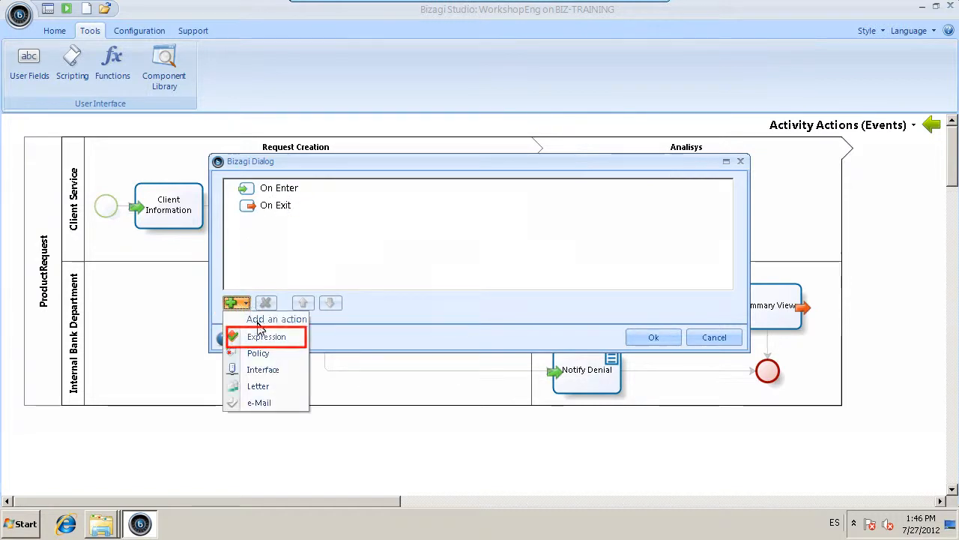
{"action": "left_click", "coordinate": [263, 337]}
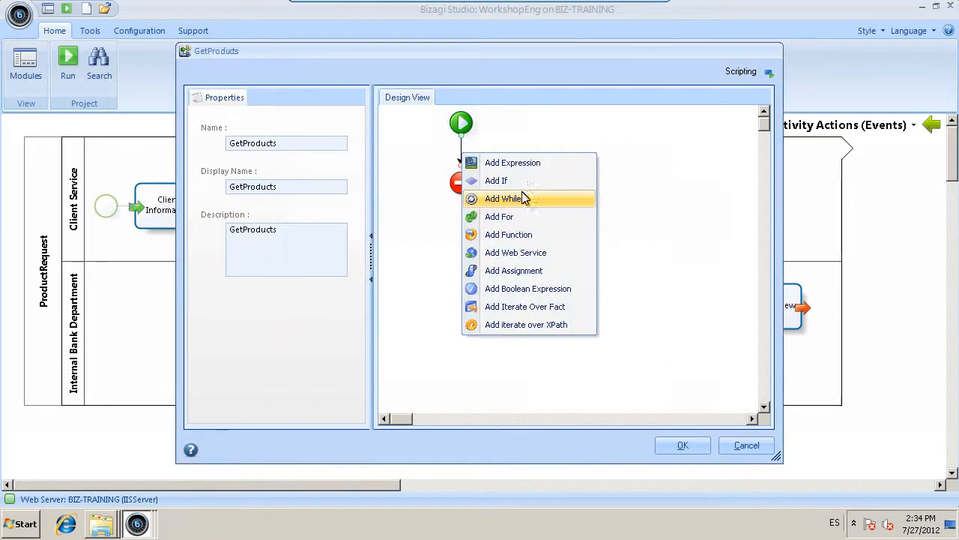
- Add a function element to the GetProducts rule and assign it fn_GetProducts from My Functions
{"action": "left_click", "coordinate": [508, 235]}
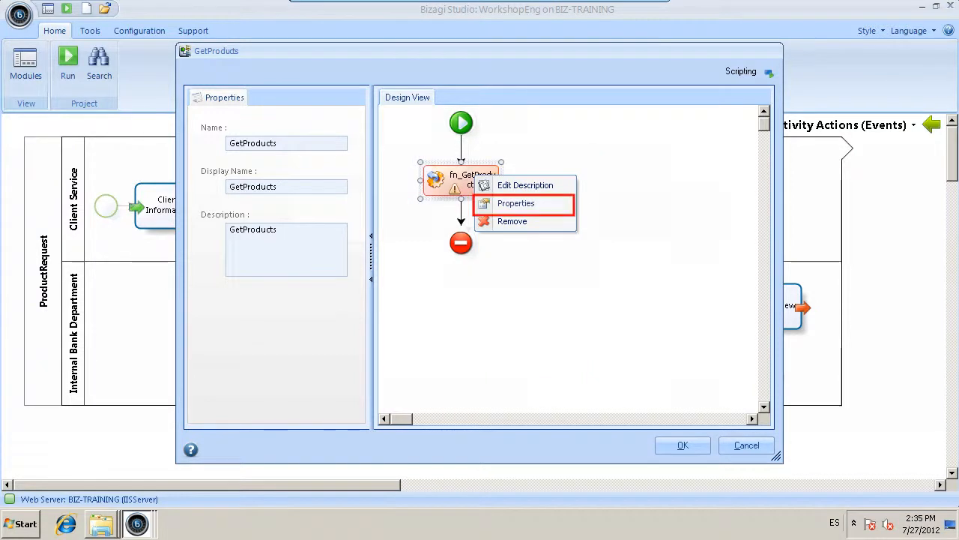
{"action": "left_click", "coordinate": [515, 203]}
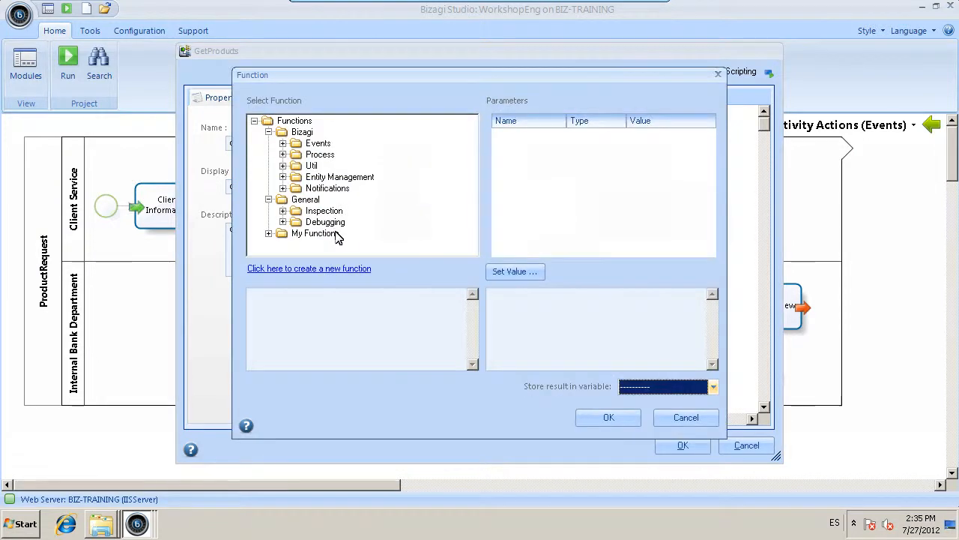
{"action": "left_click", "coordinate": [268, 234]}
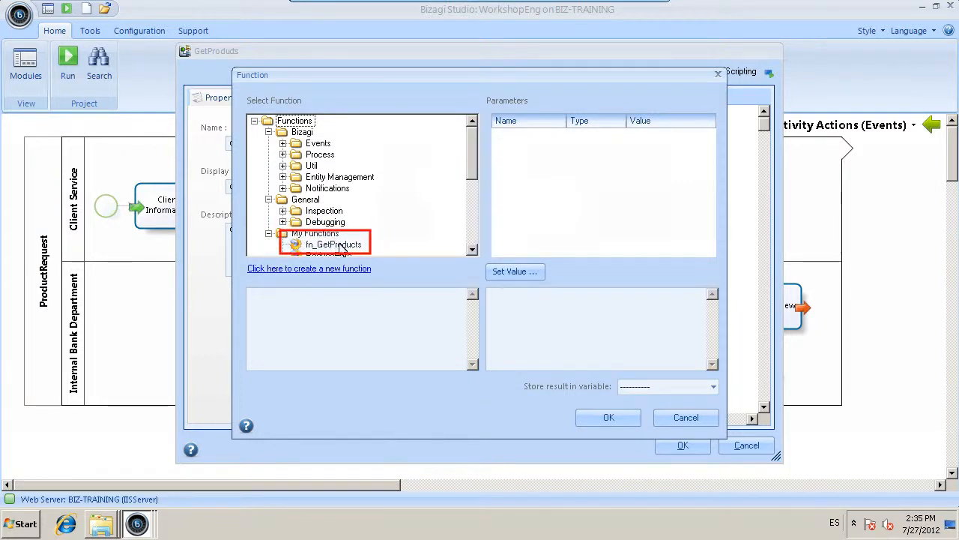
{"action": "left_click", "coordinate": [333, 245]}
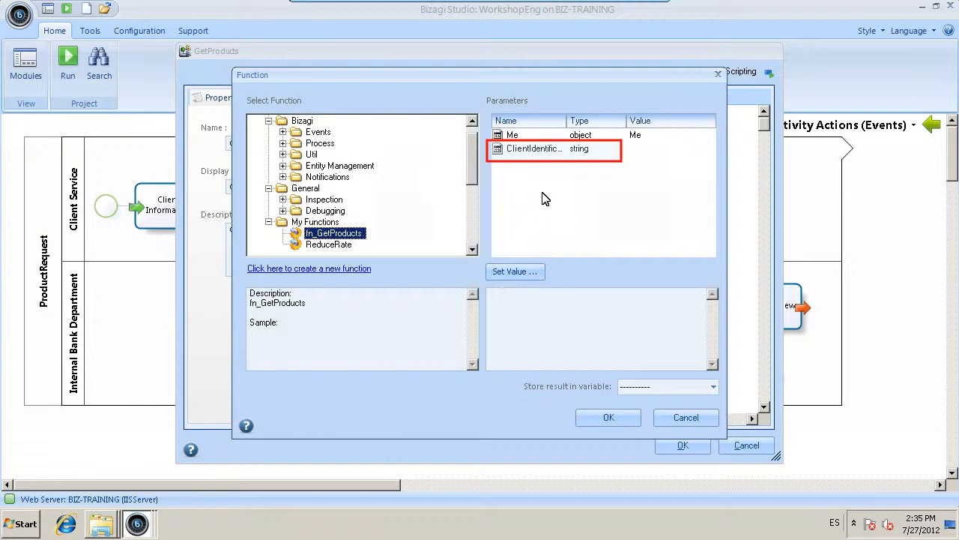
- Set the function's ClientIdentification parameter to <ProductRequest.Client.Identification>
{"action": "left_click", "coordinate": [558, 150]}
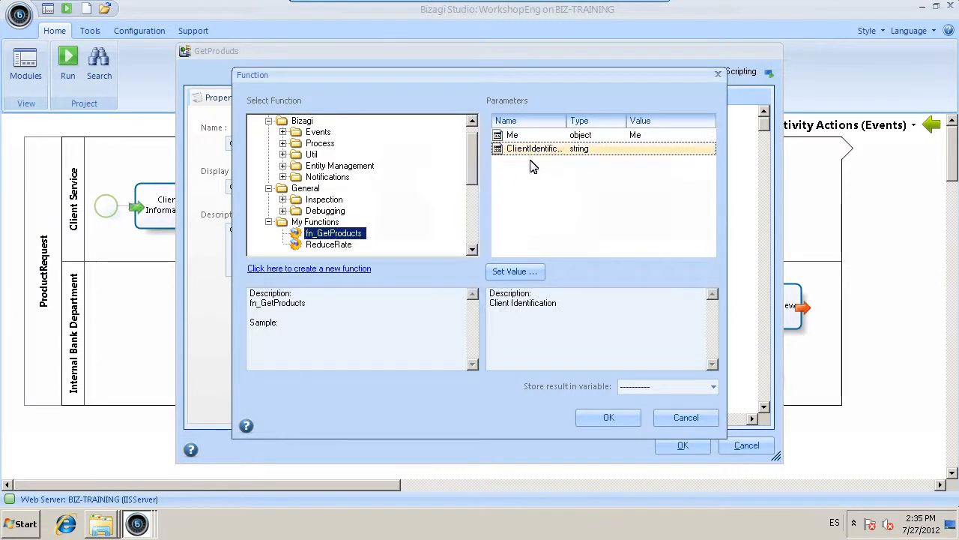
{"action": "left_click", "coordinate": [514, 271]}
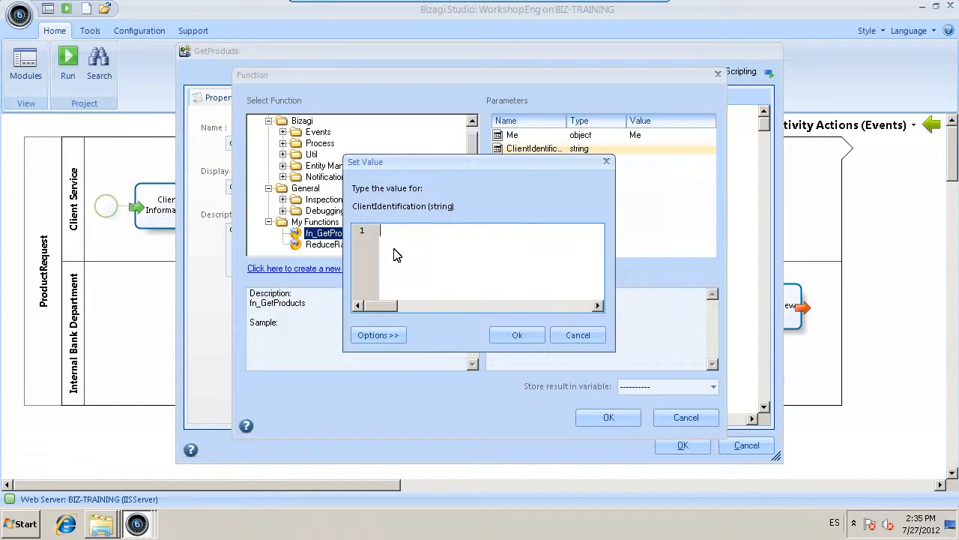
{"action": "type", "text": "<ProductRequest."}
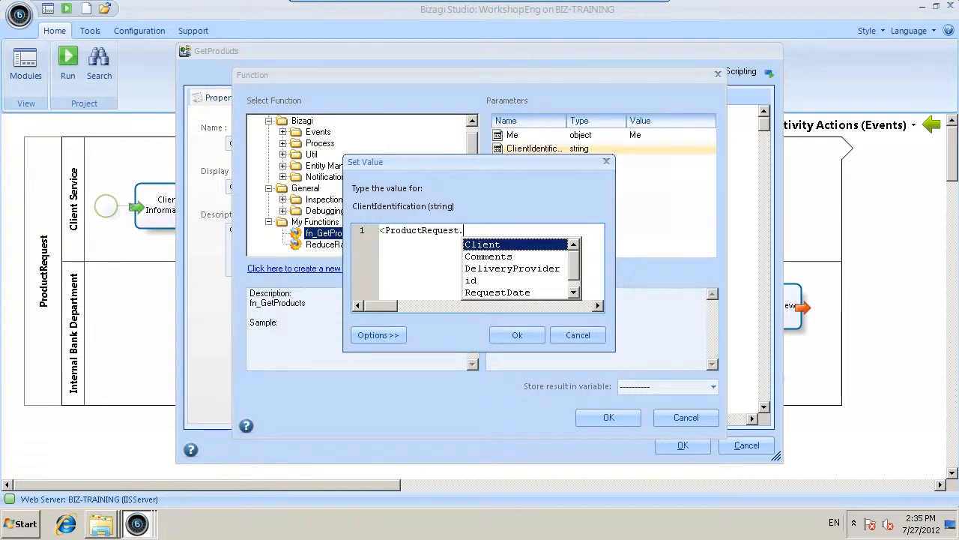
{"action": "type", "text": "Client.i"}
{"action": "key", "text": "Down"}
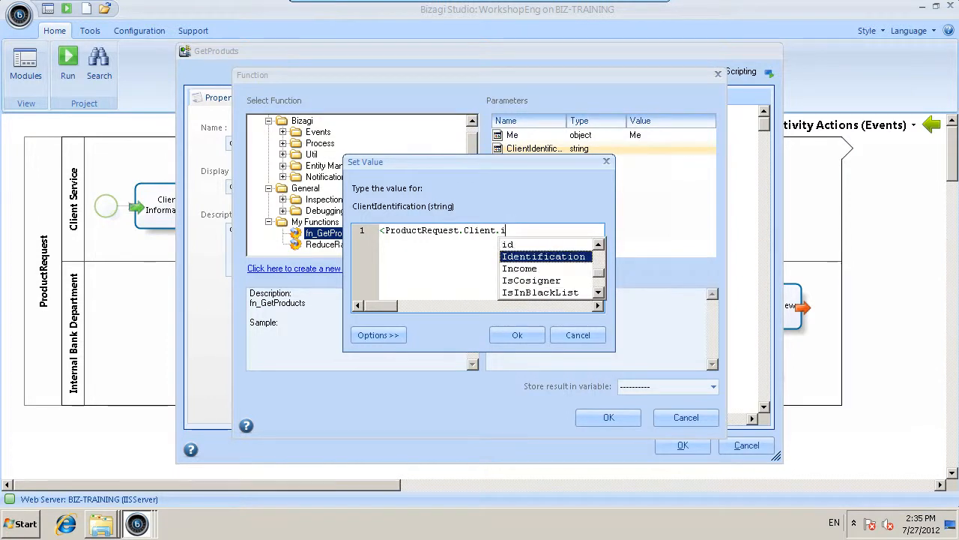
{"action": "key", "text": "Return"}
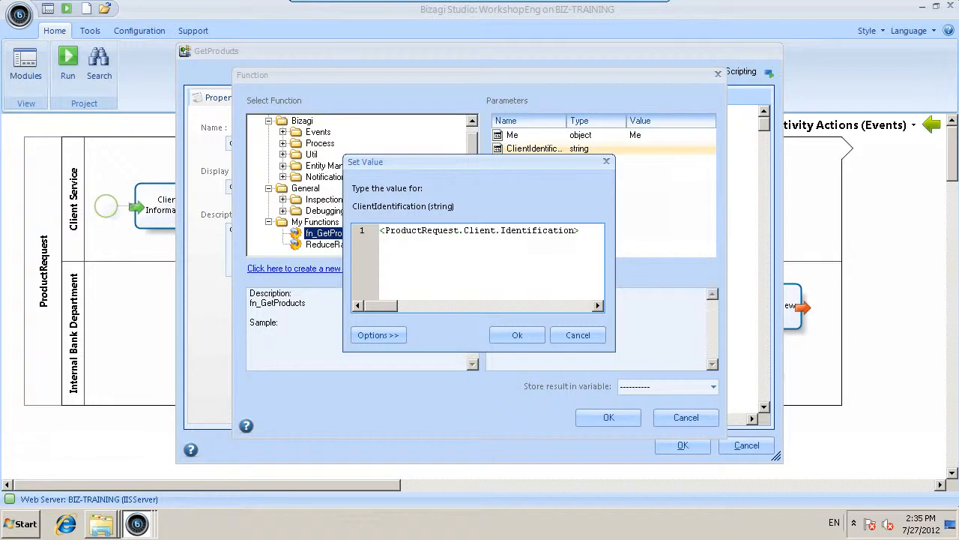
{"action": "left_click", "coordinate": [517, 335]}
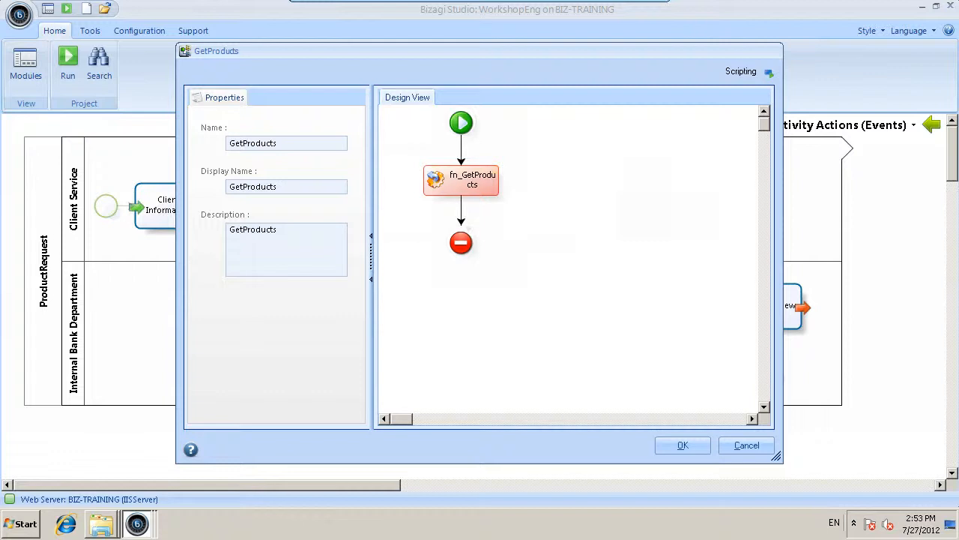
- Add an If after the fn_GetProducts element with the condition that ArrProducts is filled
{"action": "right_click", "coordinate": [461, 209]}
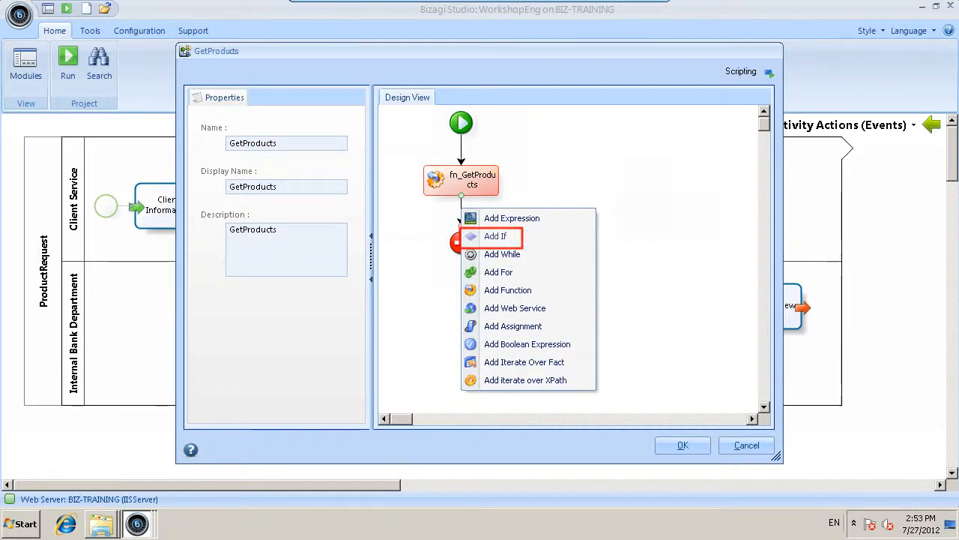
{"action": "left_click", "coordinate": [495, 236]}
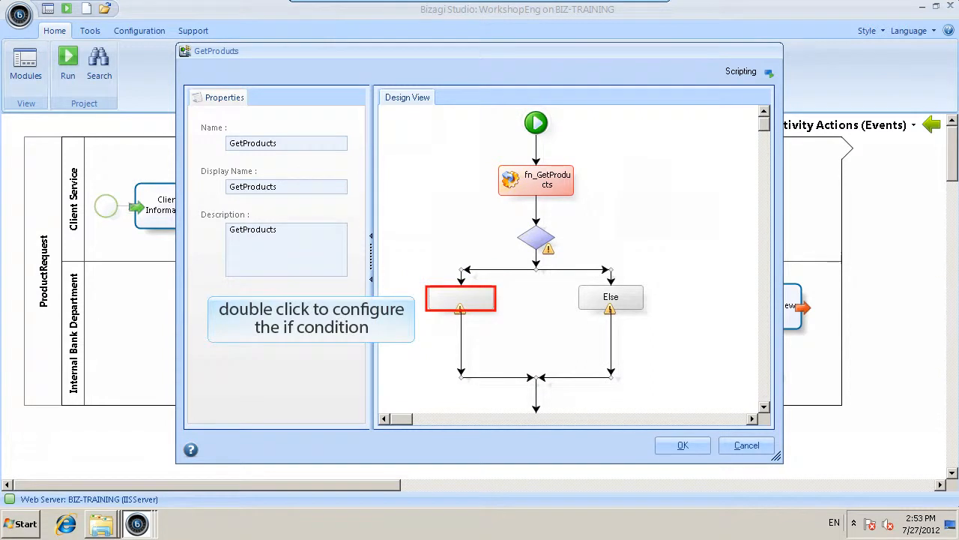
{"action": "double_click", "coordinate": [460, 293]}
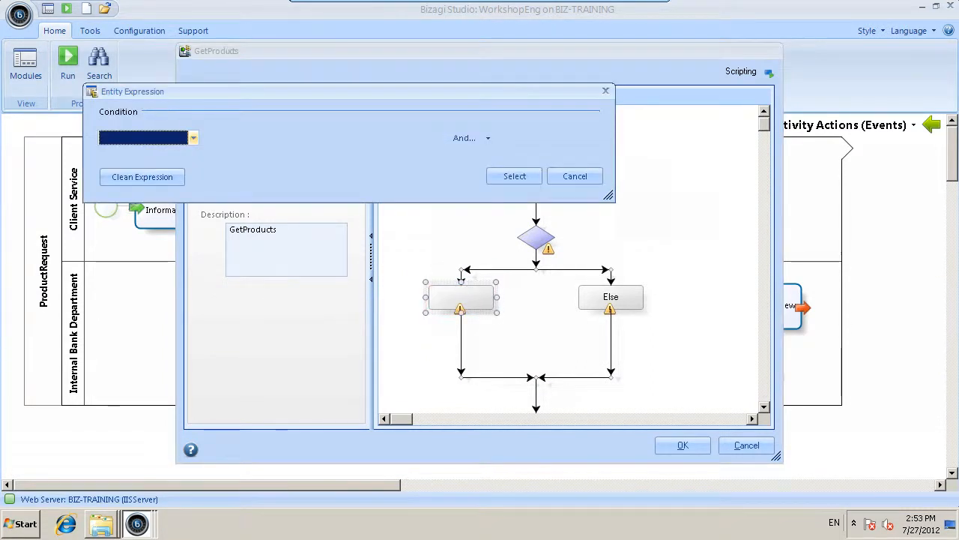
{"action": "left_click", "coordinate": [194, 138]}
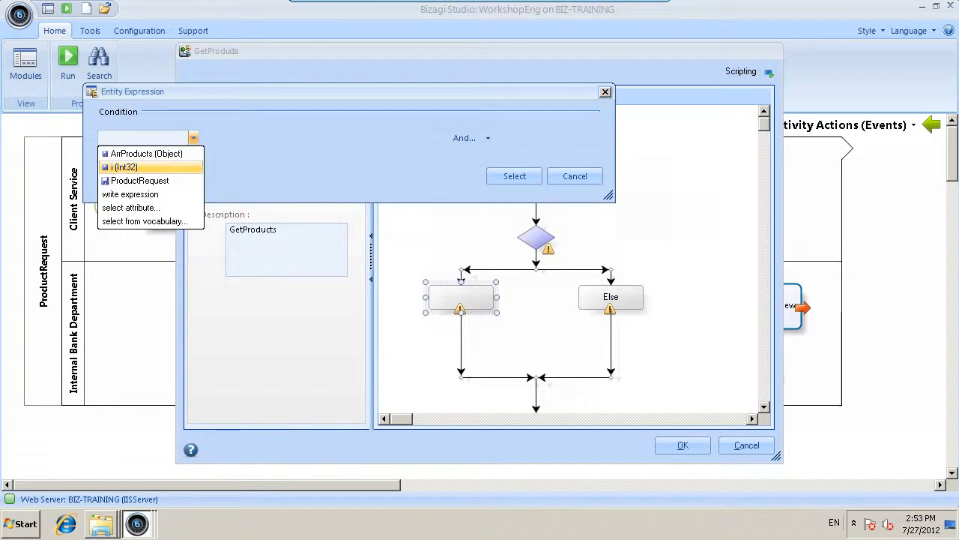
{"action": "left_click", "coordinate": [147, 153]}
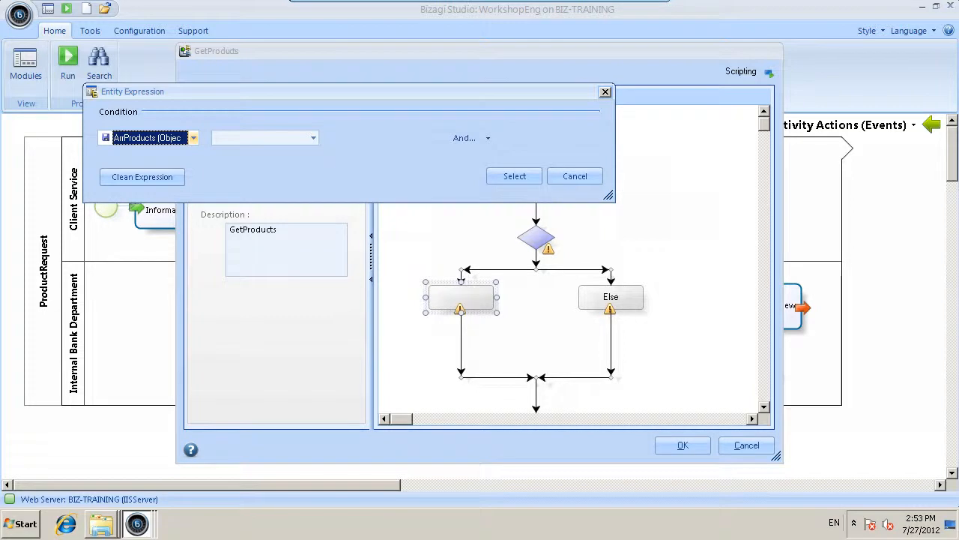
{"action": "left_click", "coordinate": [313, 138]}
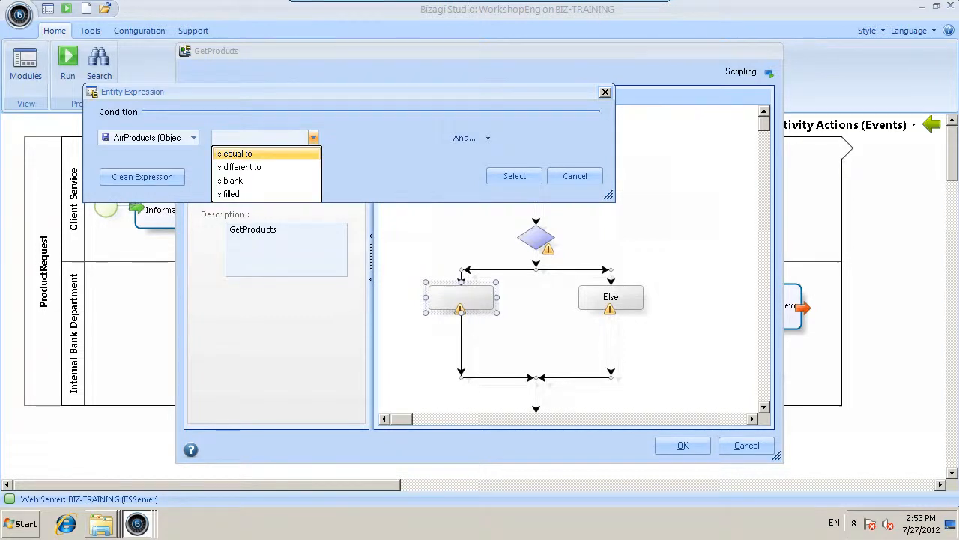
{"action": "left_click", "coordinate": [227, 194]}
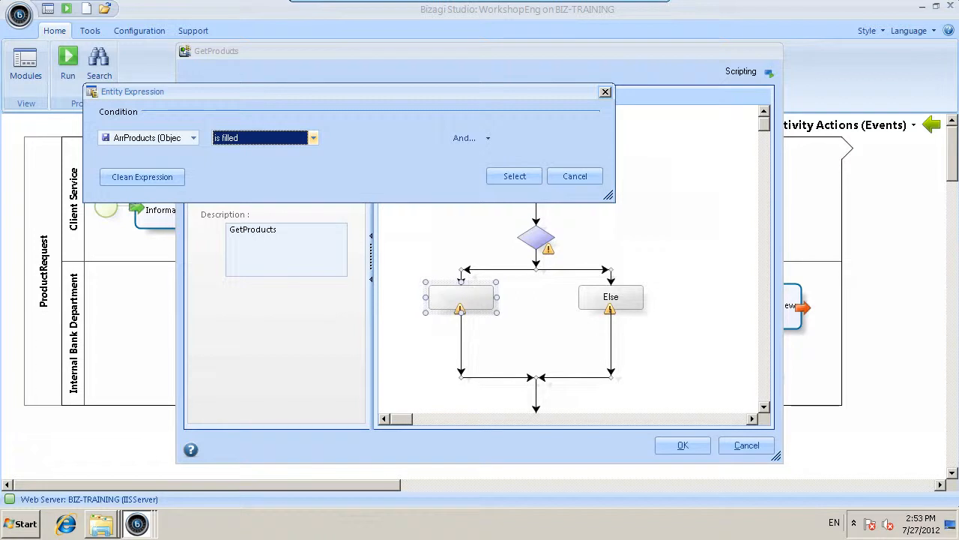
{"action": "left_click", "coordinate": [514, 176]}
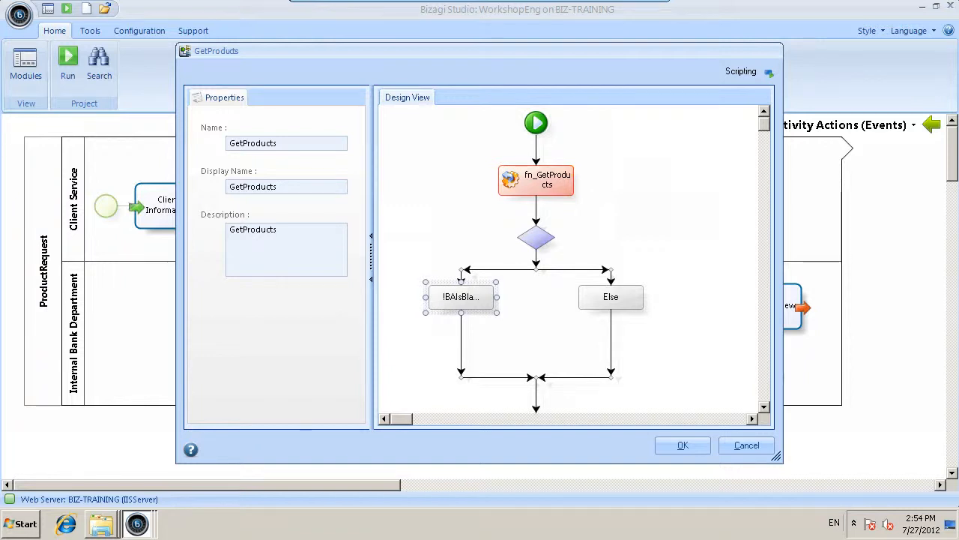
- Add a For loop in the !BAIsBlank branch of the GetProducts rule and configure its loop condition
{"action": "right_click", "coordinate": [461, 321]}
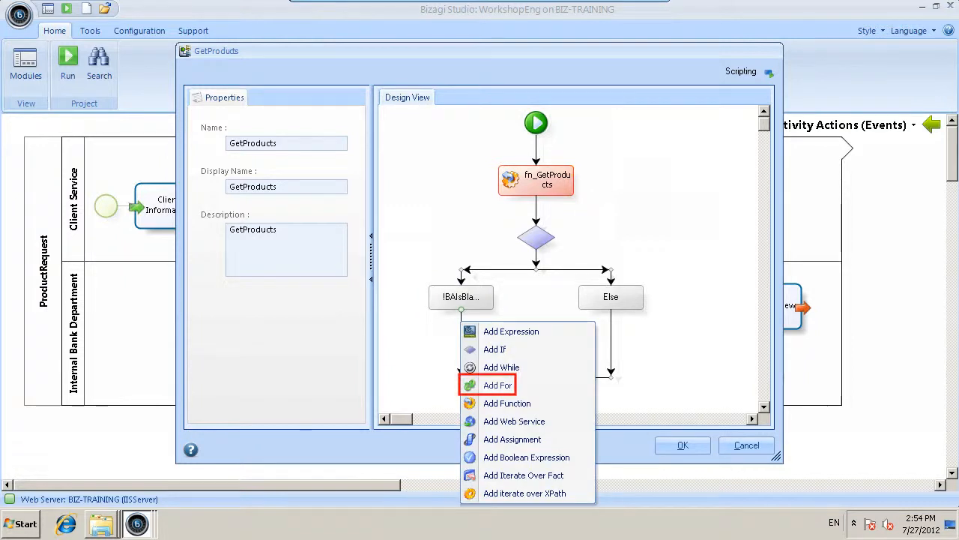
{"action": "left_click", "coordinate": [498, 384]}
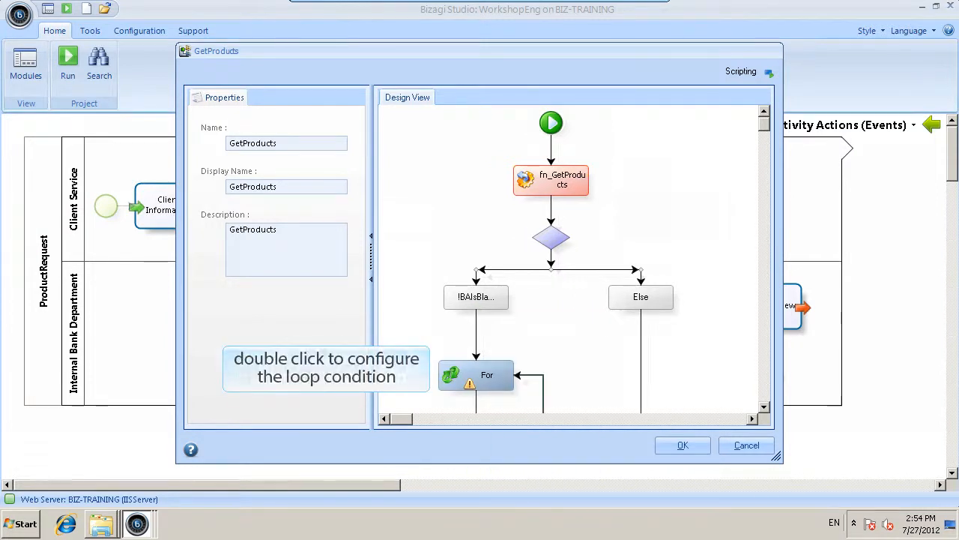
{"action": "double_click", "coordinate": [477, 375]}
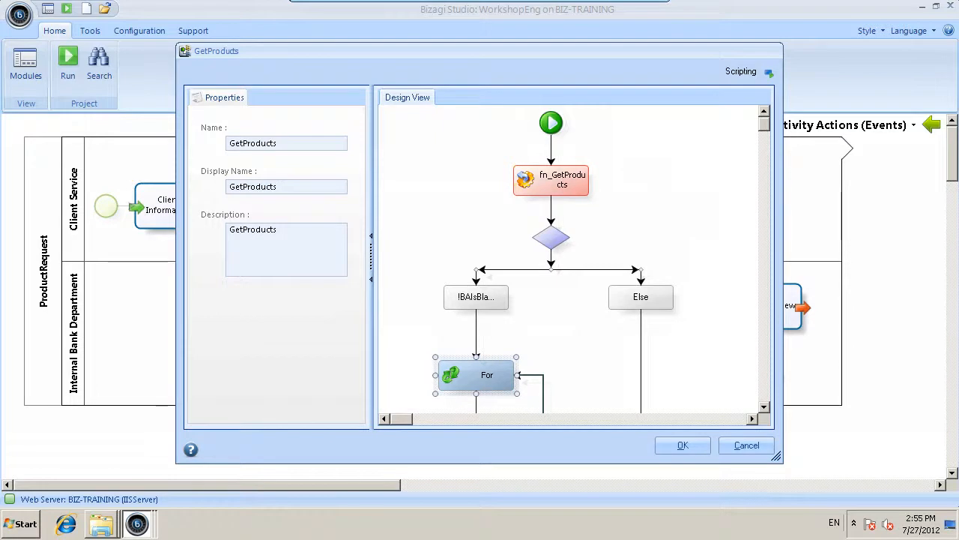
- Add and configure an expression inside the For loop, and save the GetProducts rule together with the Get Products activity's actions
{"action": "scroll", "coordinate": [574, 259], "scroll_direction": "down", "scroll_amount": 1}
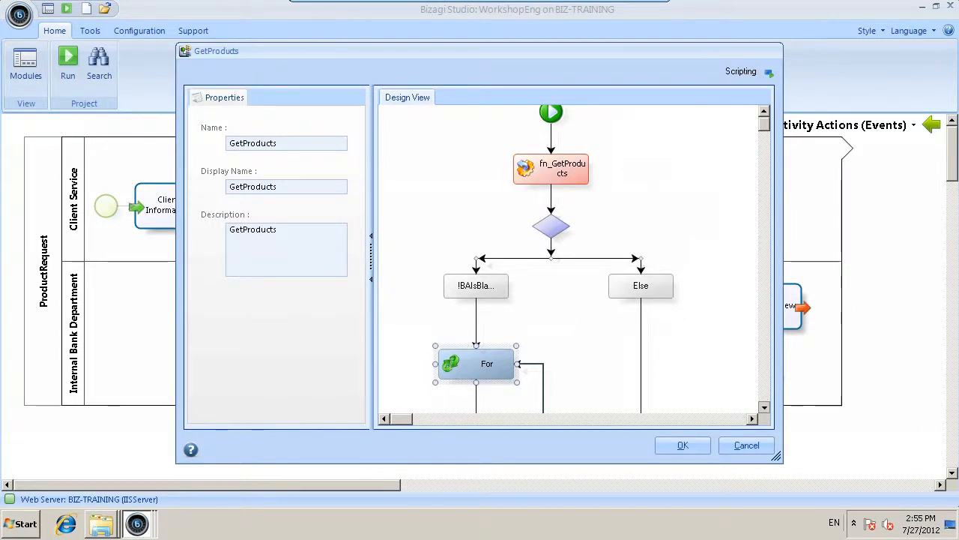
{"action": "scroll", "coordinate": [574, 259], "scroll_direction": "down", "scroll_amount": 3}
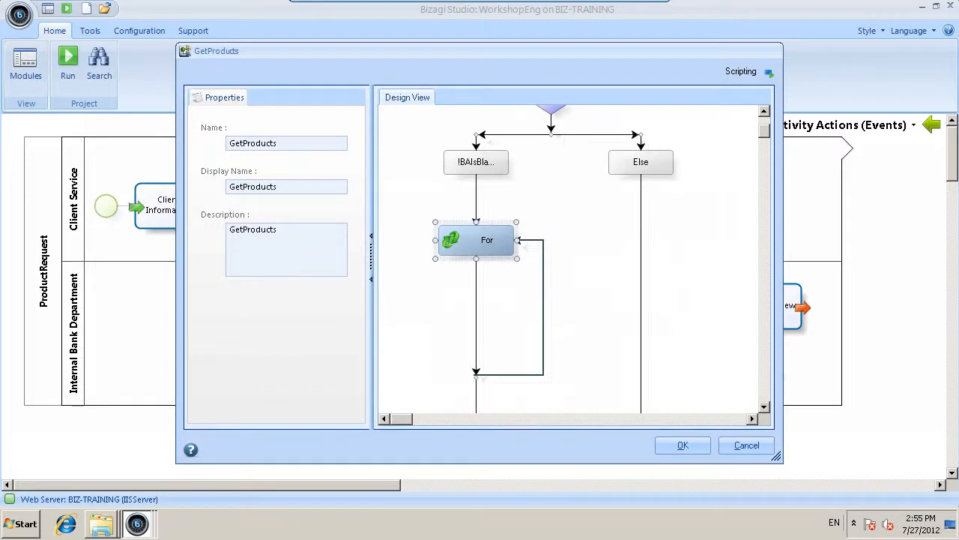
{"action": "right_click", "coordinate": [475, 301]}
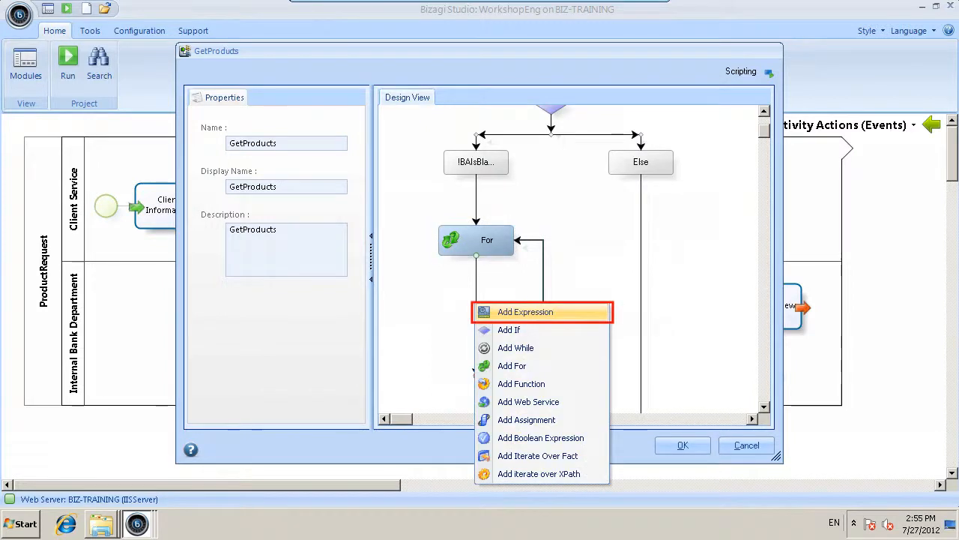
{"action": "left_click", "coordinate": [525, 312]}
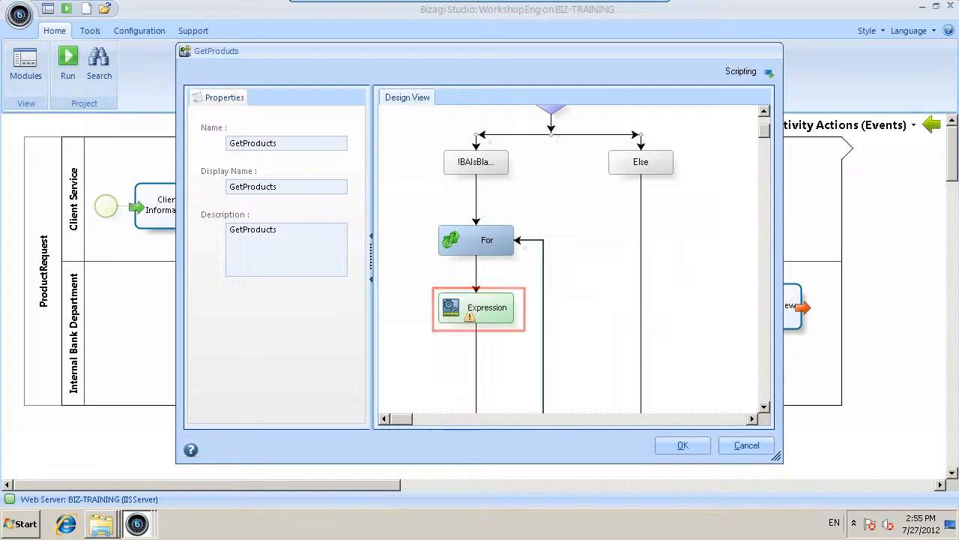
{"action": "double_click", "coordinate": [475, 308]}
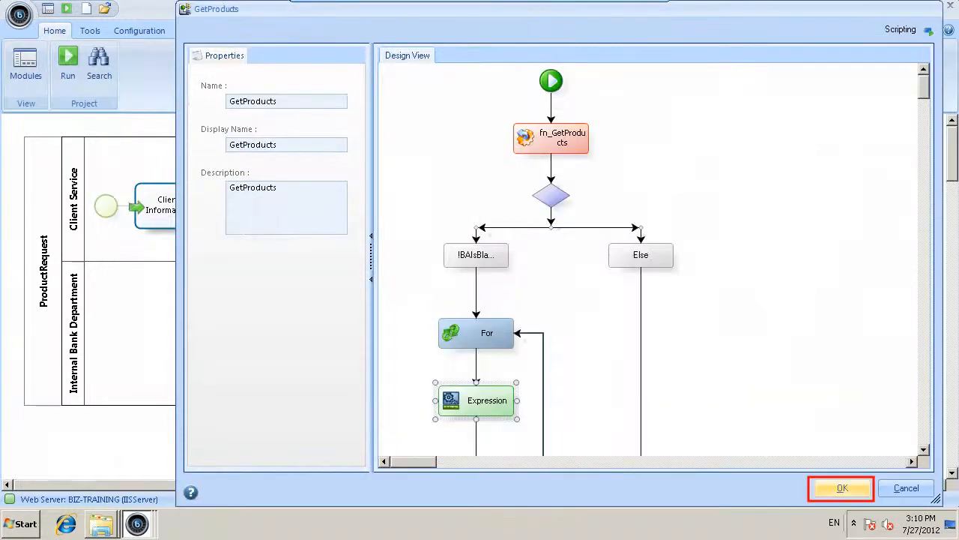
{"action": "key", "text": "Return"}
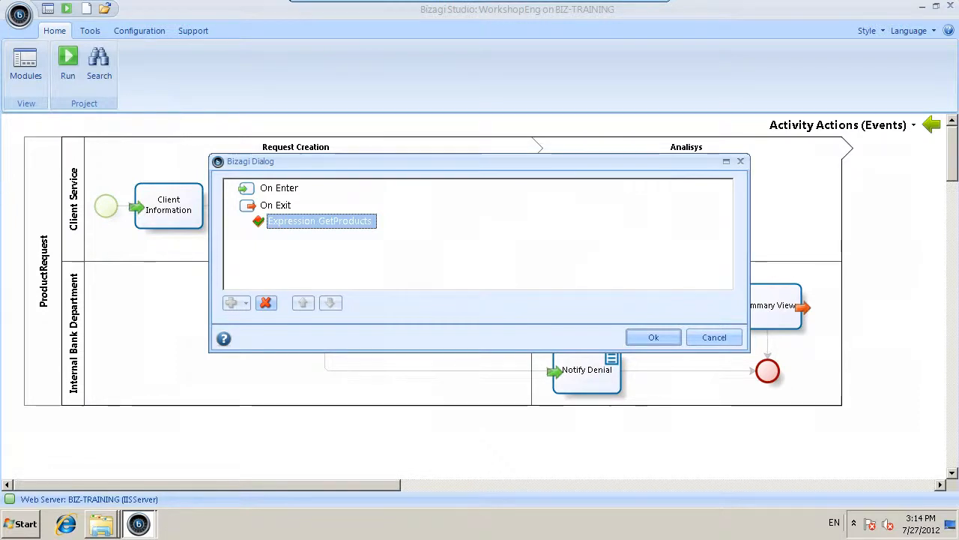
{"action": "key", "text": "Return"}
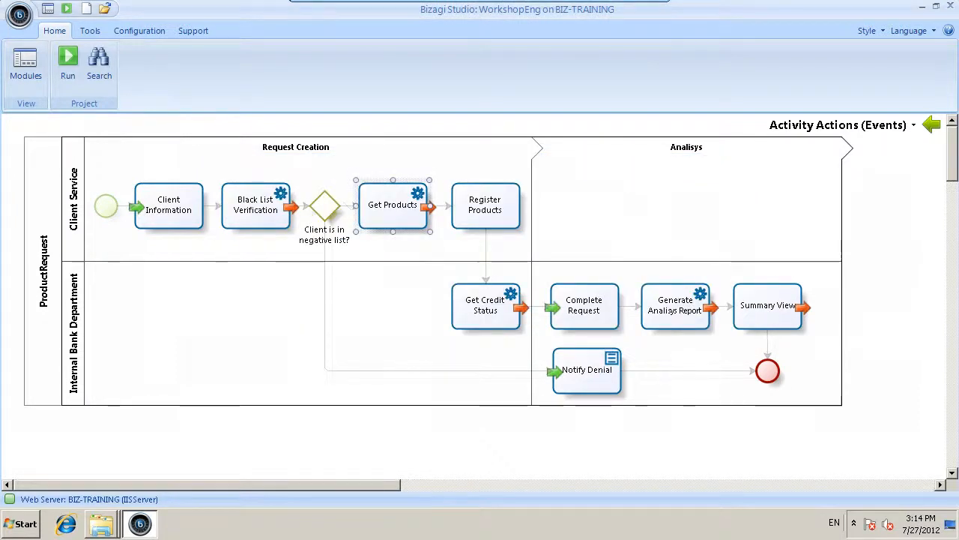